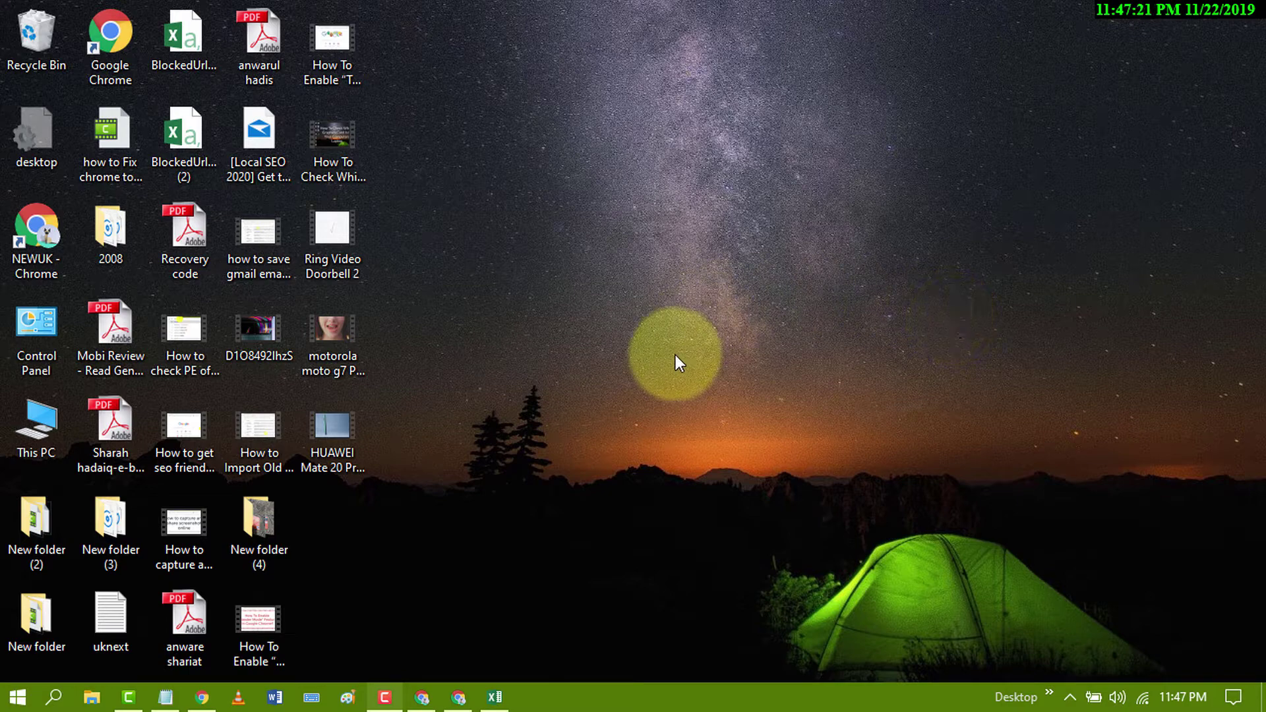
# Step: Open Gmail in Chrome and bring up Configure Inbox from the Settings gear
pyautogui.click(422, 701)
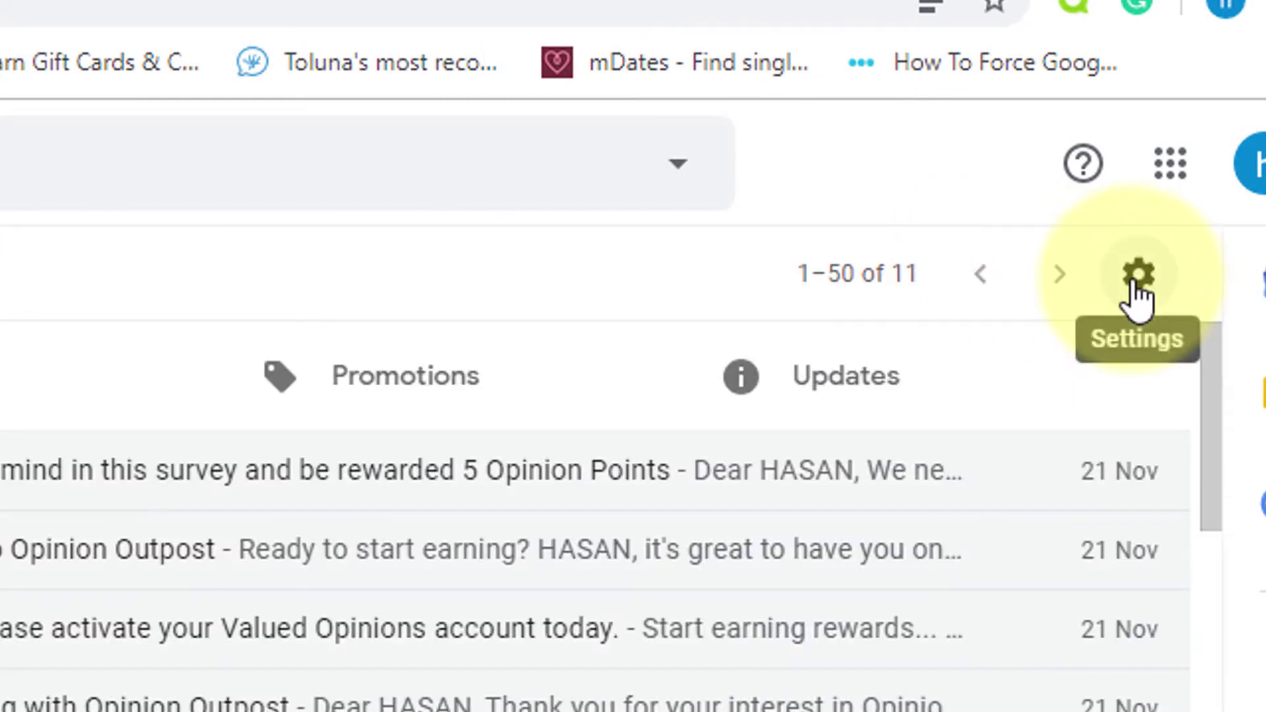
pyautogui.click(1138, 277)
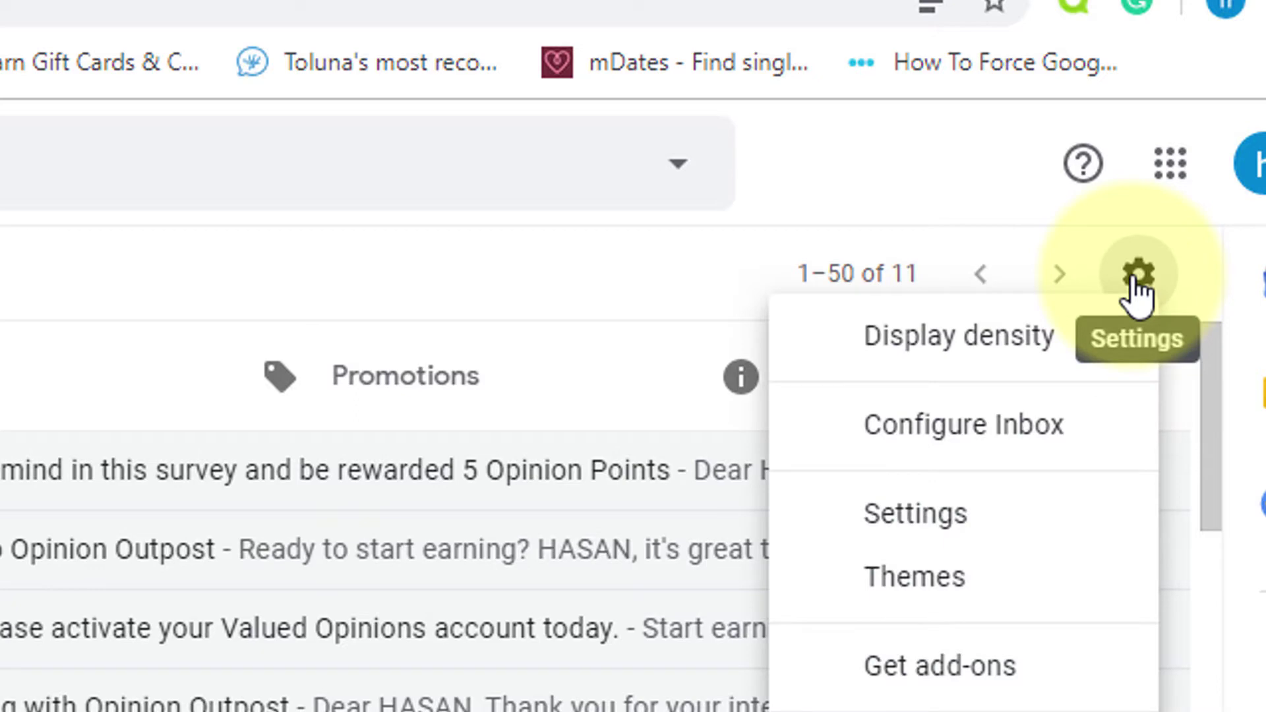
pyautogui.click(958, 443)
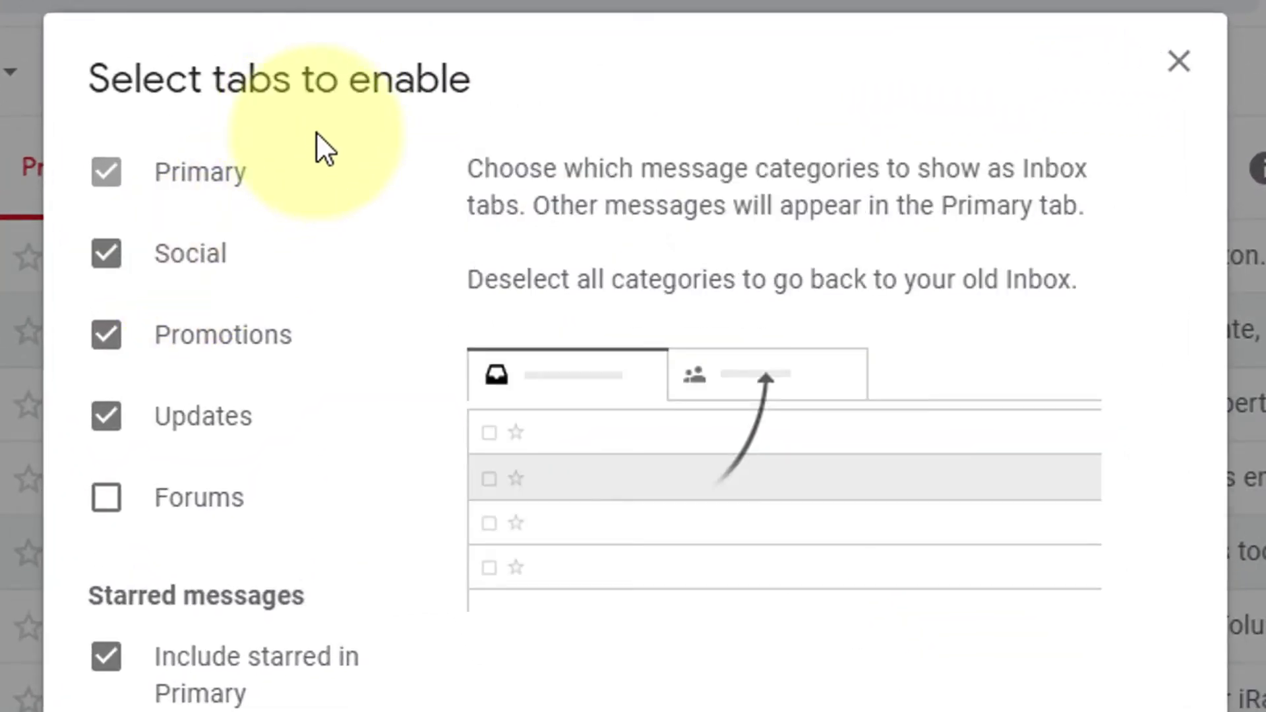
pyautogui.moveTo(149, 255)
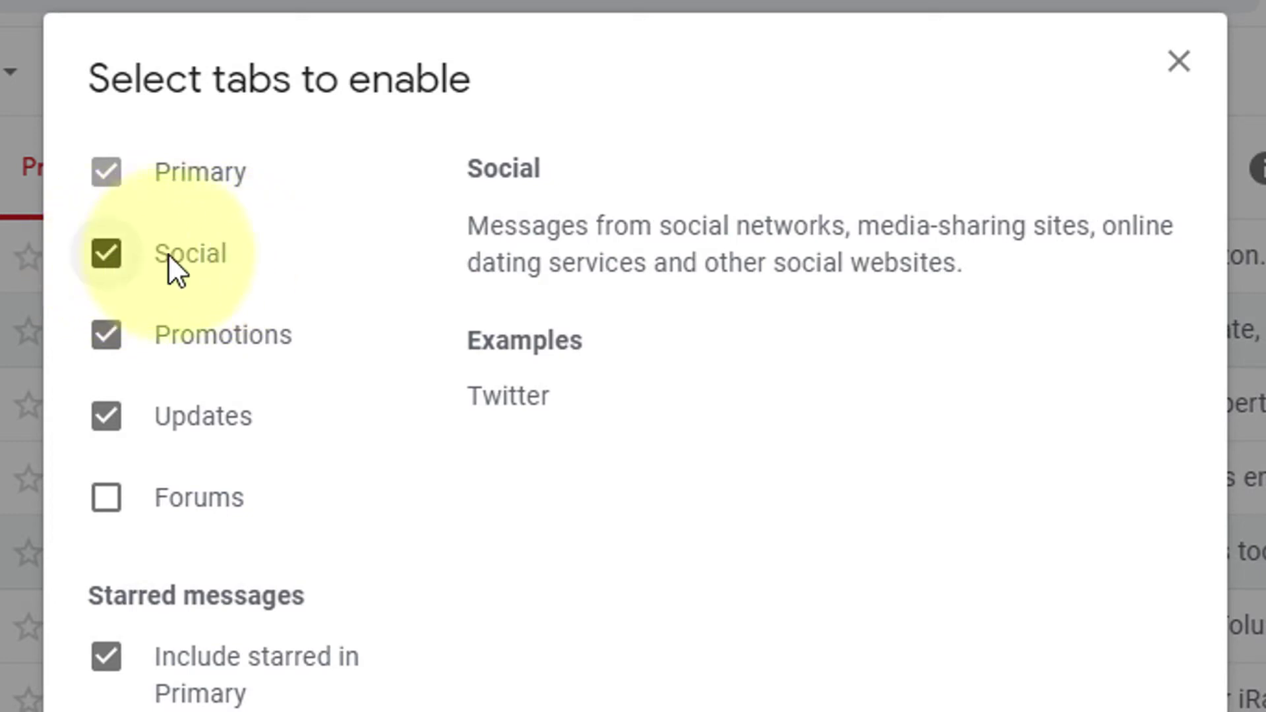
# Step: Uncheck the Social and Updates tabs, leaving Primary and Promotions enabled
pyautogui.click(107, 259)
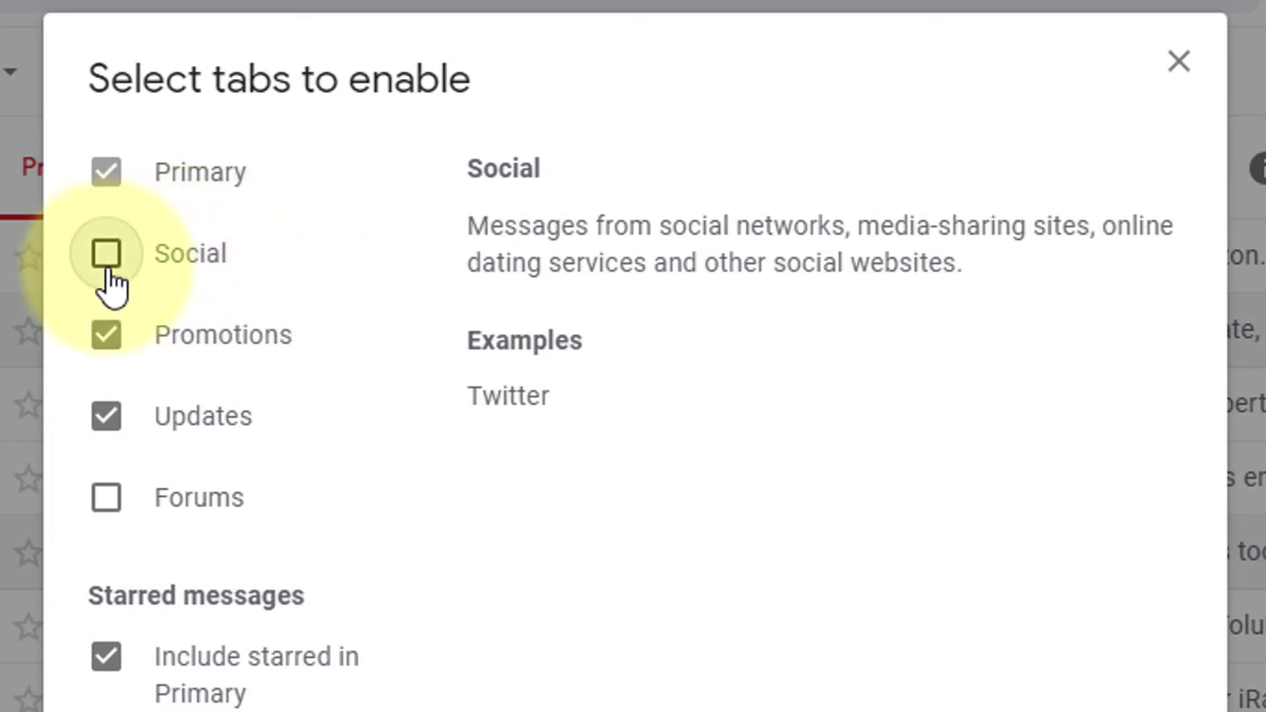
pyautogui.click(107, 341)
pyautogui.click(111, 413)
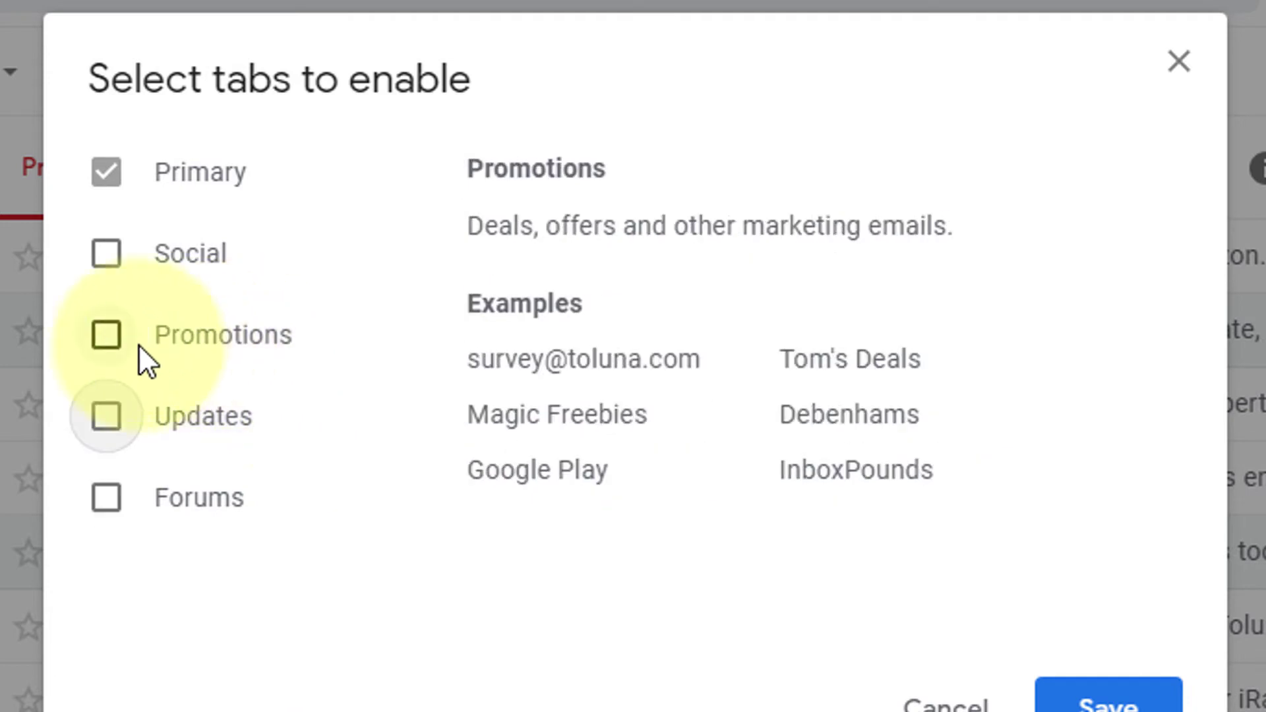
pyautogui.click(105, 336)
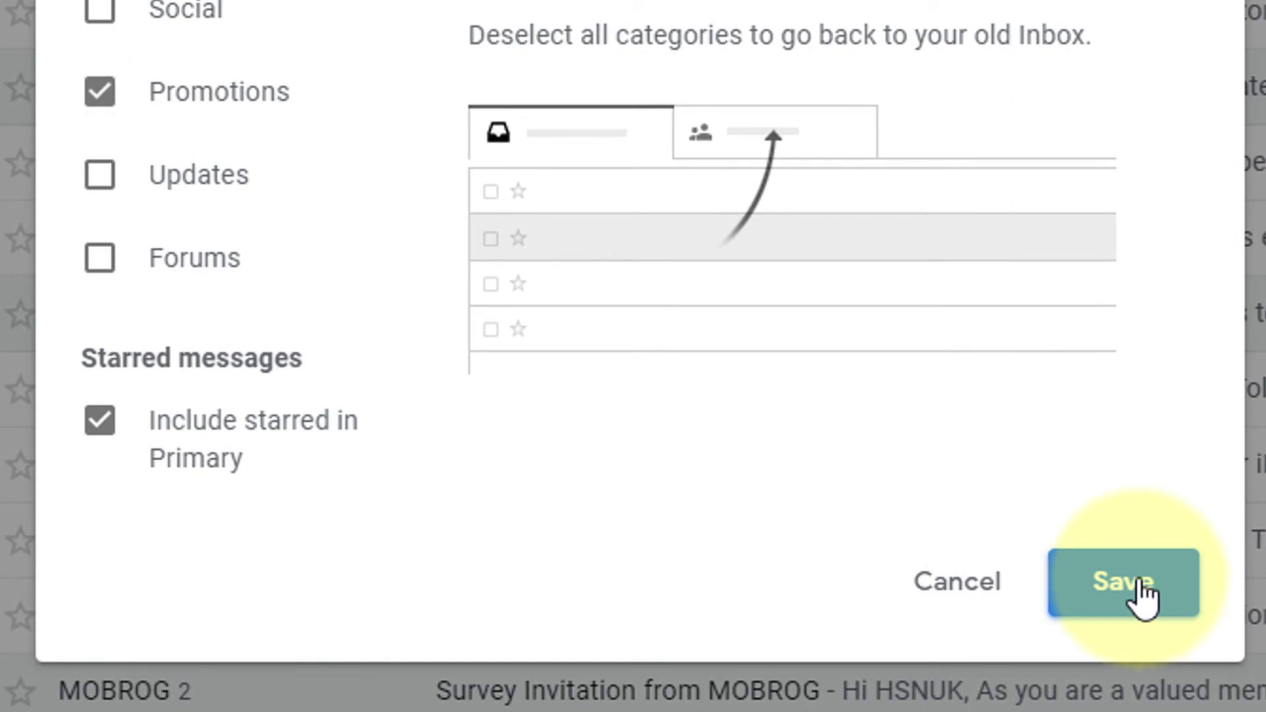
# Step: Save the Configure Inbox tab choices
pyautogui.click(1137, 589)
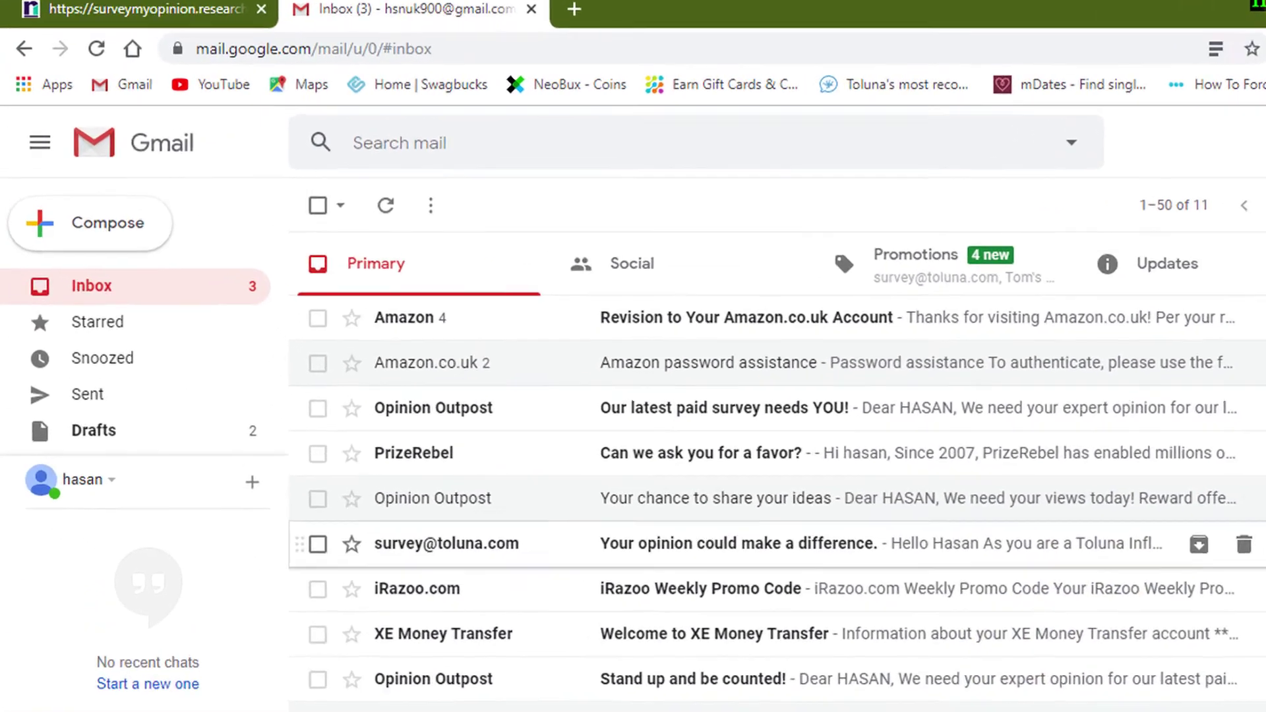